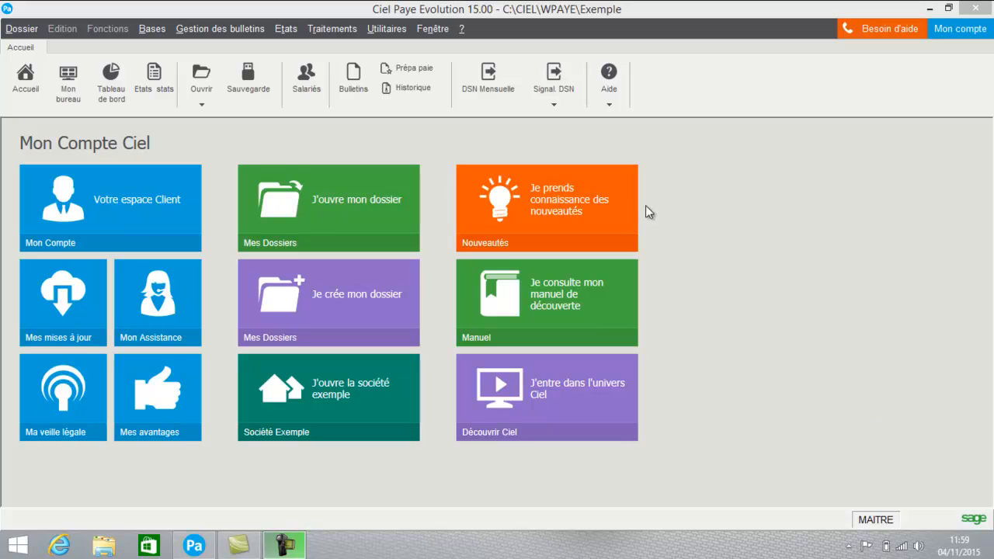
- Open the SYNTEC collective agreement (code 3018) and review its code, IDCC and table of coefficients and minimum salaries
click(146, 28)
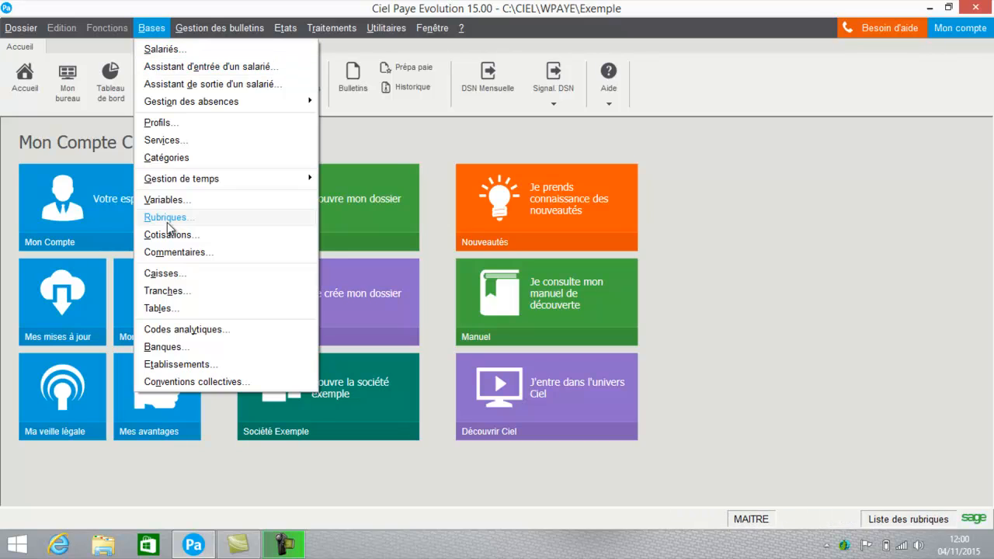
click(189, 382)
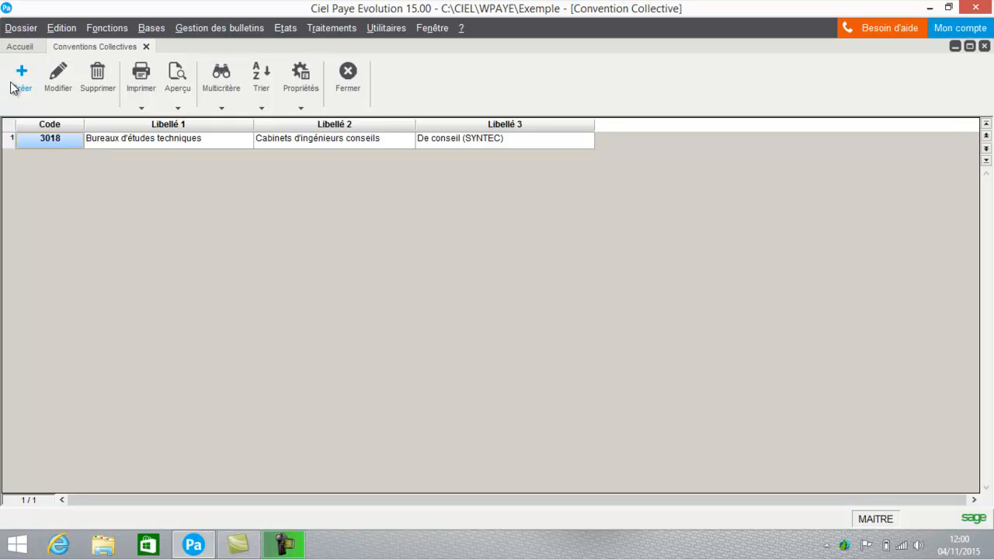
click(58, 78)
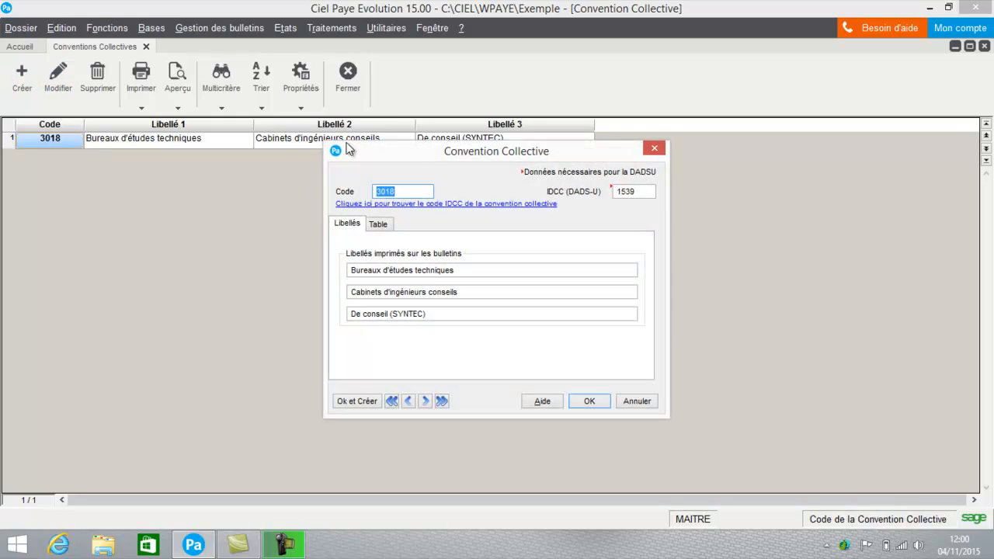
click(409, 191)
click(644, 191)
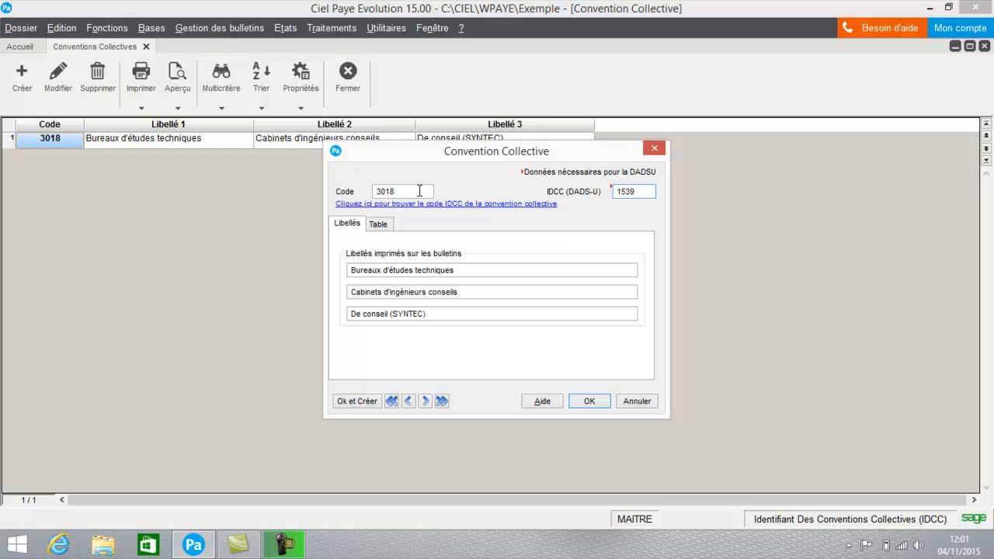
click(388, 228)
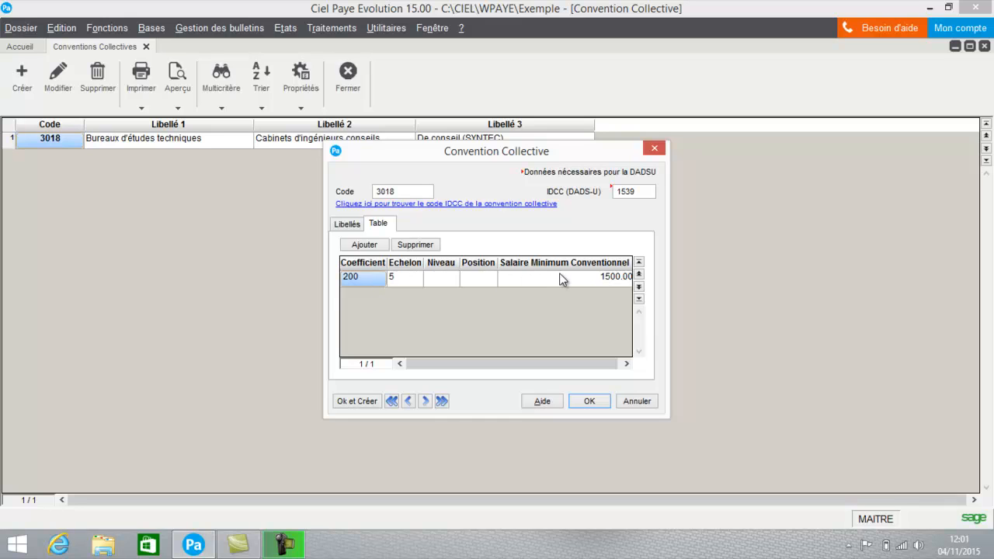
- Add a blank row to the agreement's minimum salary table, delete it and validate the agreement record
click(361, 245)
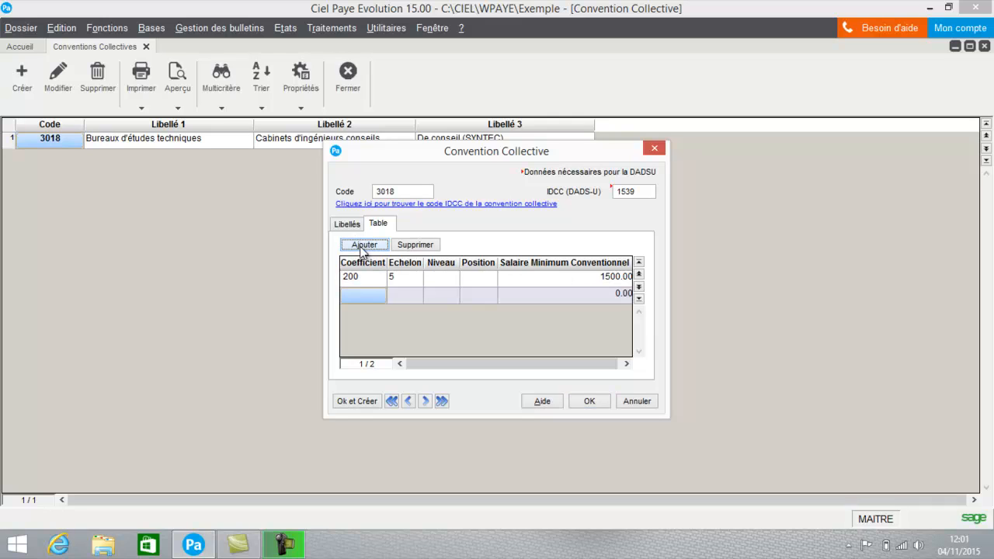
click(393, 299)
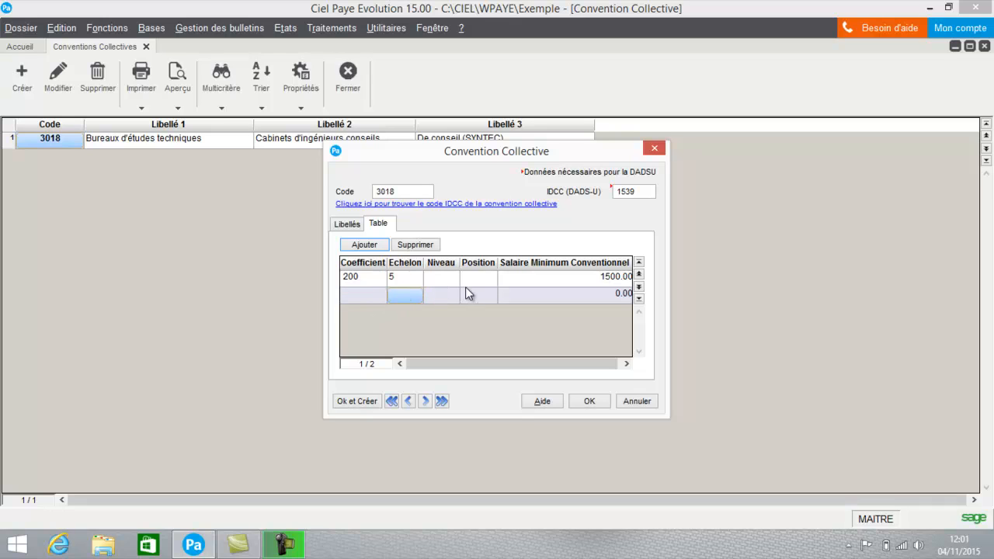
click(550, 295)
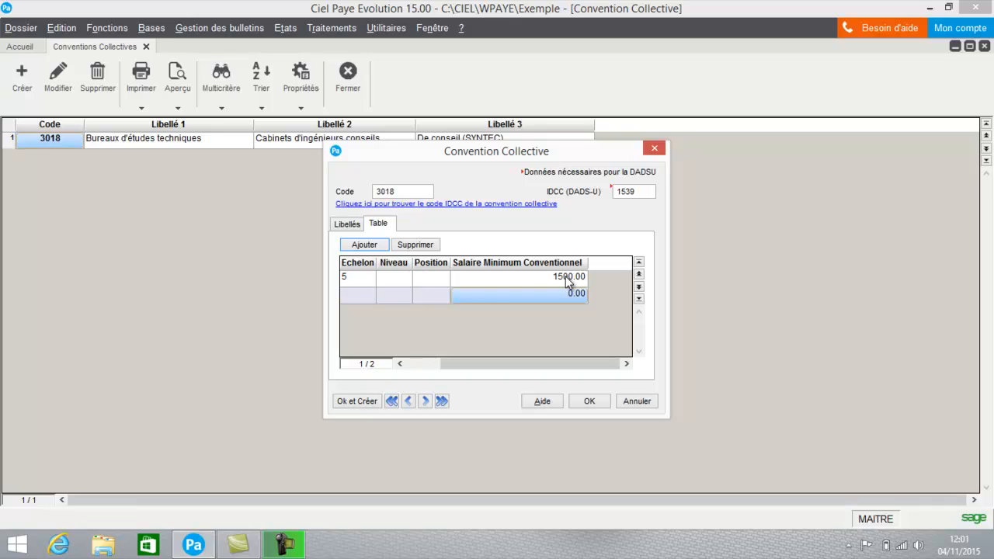
click(425, 242)
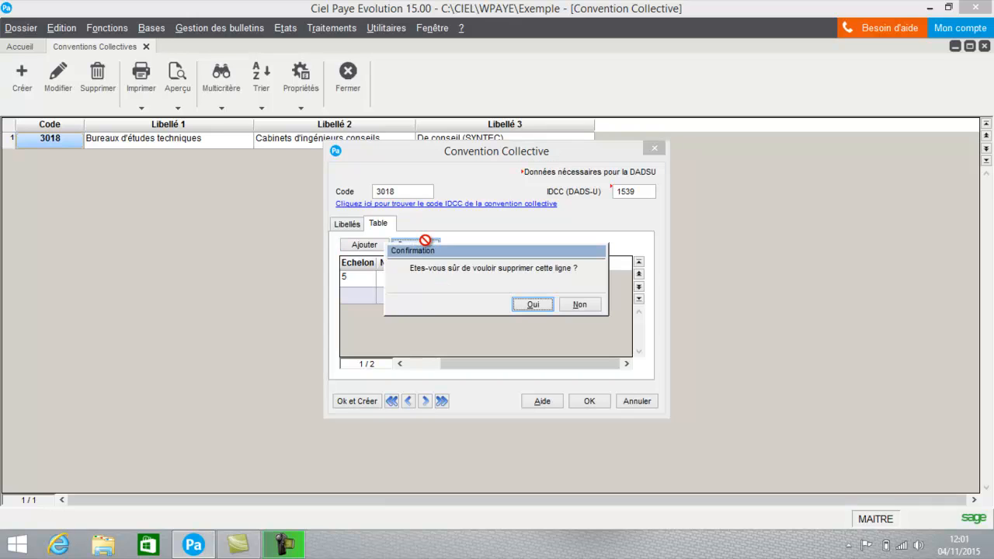
click(527, 306)
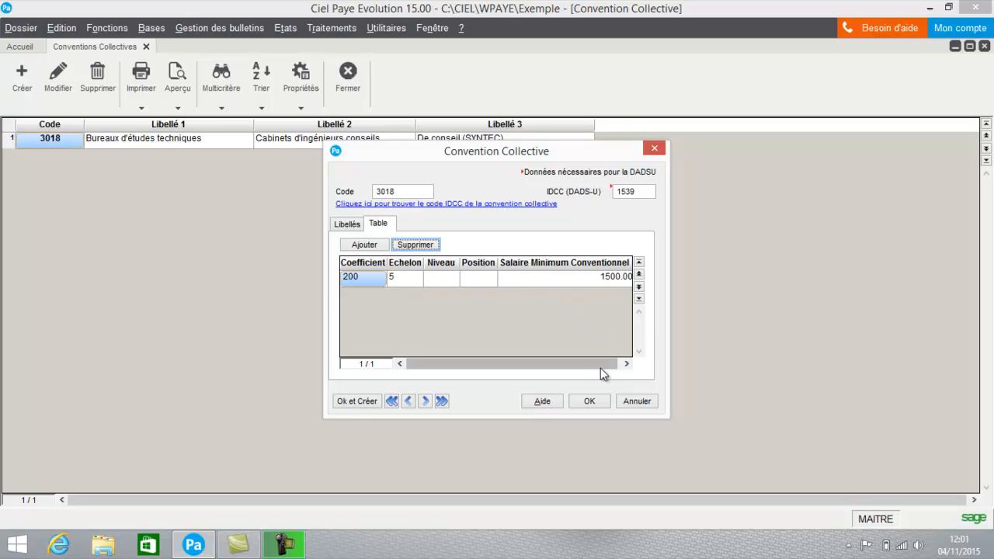
click(589, 402)
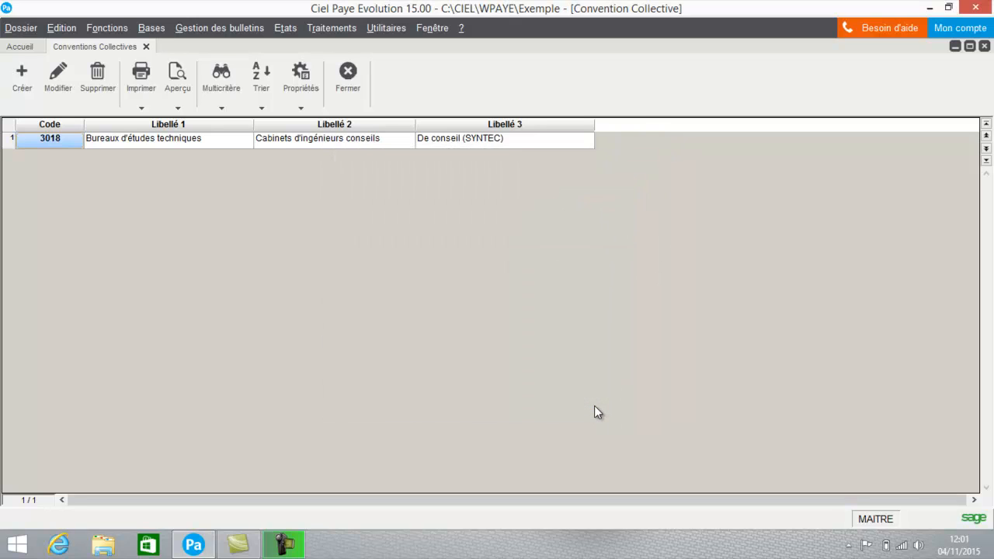
- Open the Etablissement principal record for editing and choose Personne morale as its type
click(151, 28)
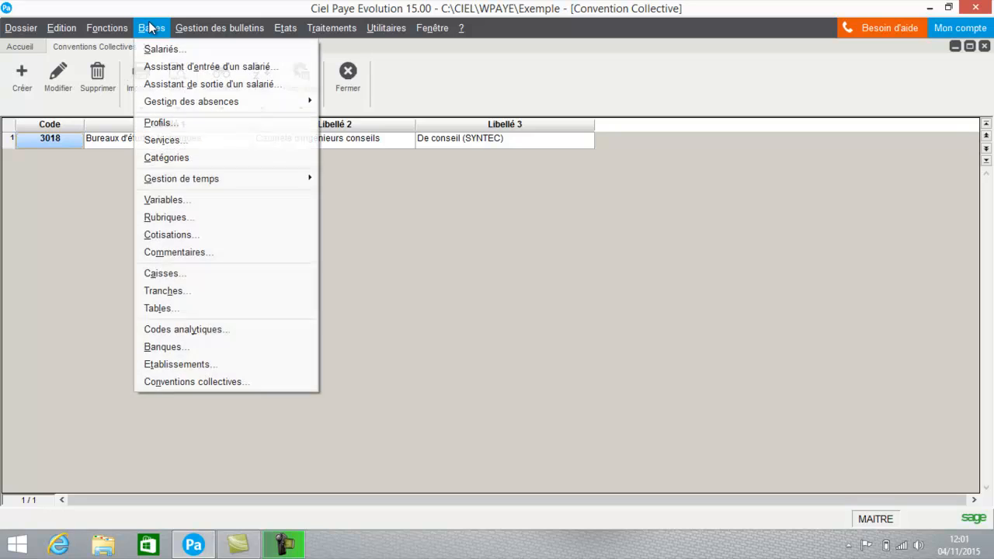
click(177, 365)
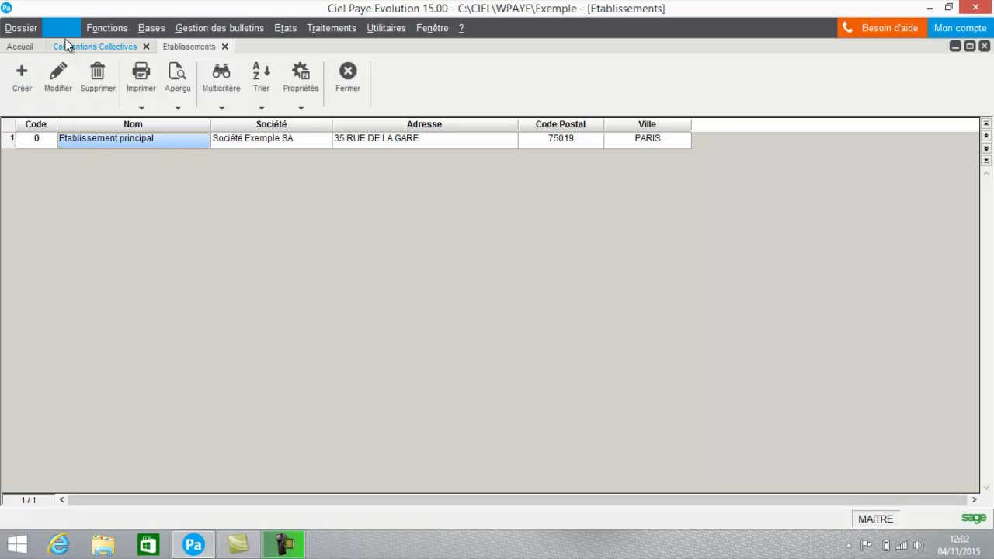
click(60, 80)
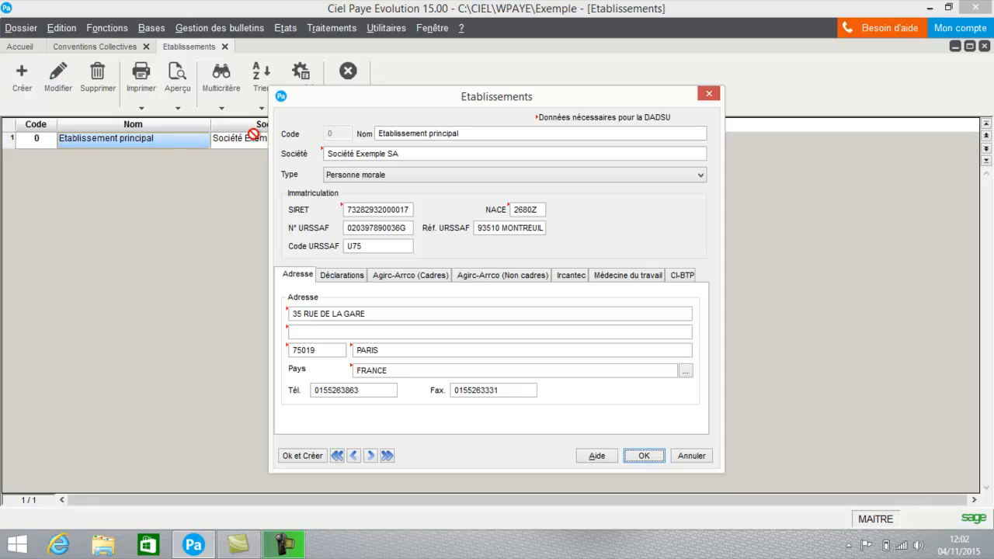
click(385, 179)
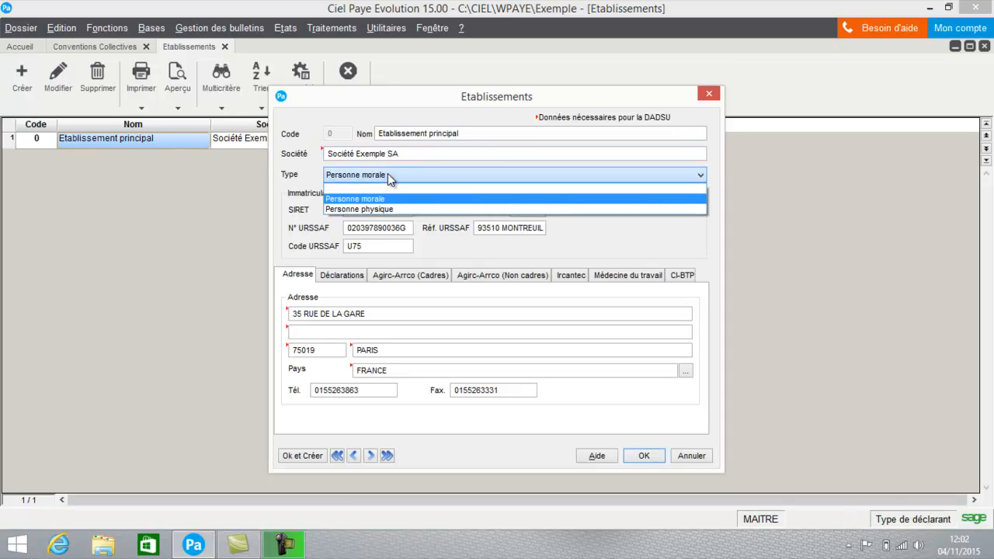
click(382, 200)
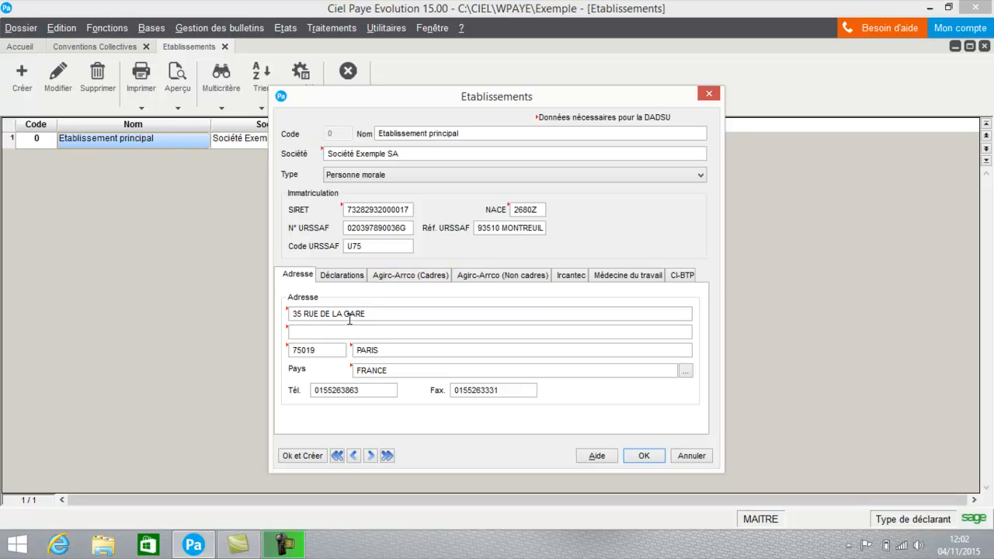
- In the establishment's declaration settings, select Banque Nationale de Paris as the bank for subrogation
click(351, 280)
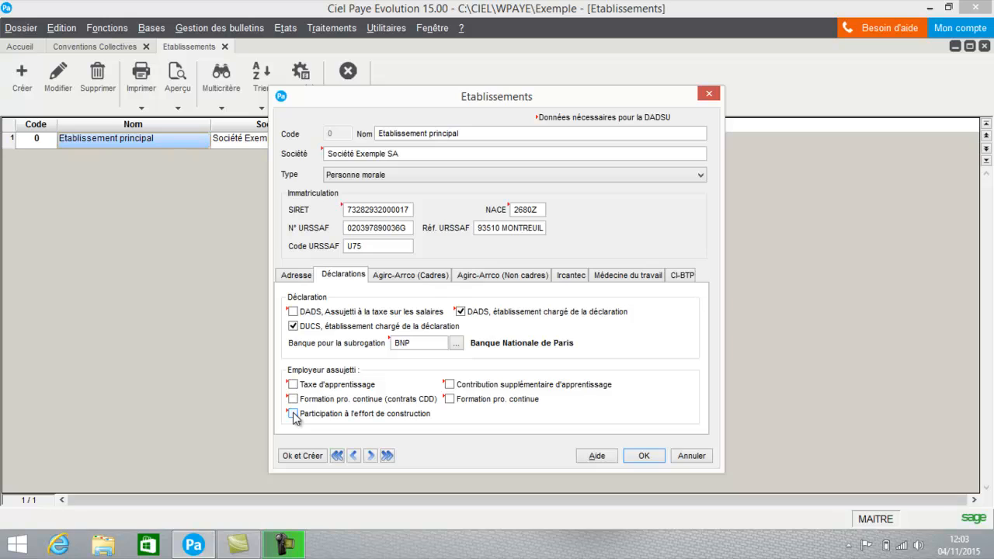
click(459, 344)
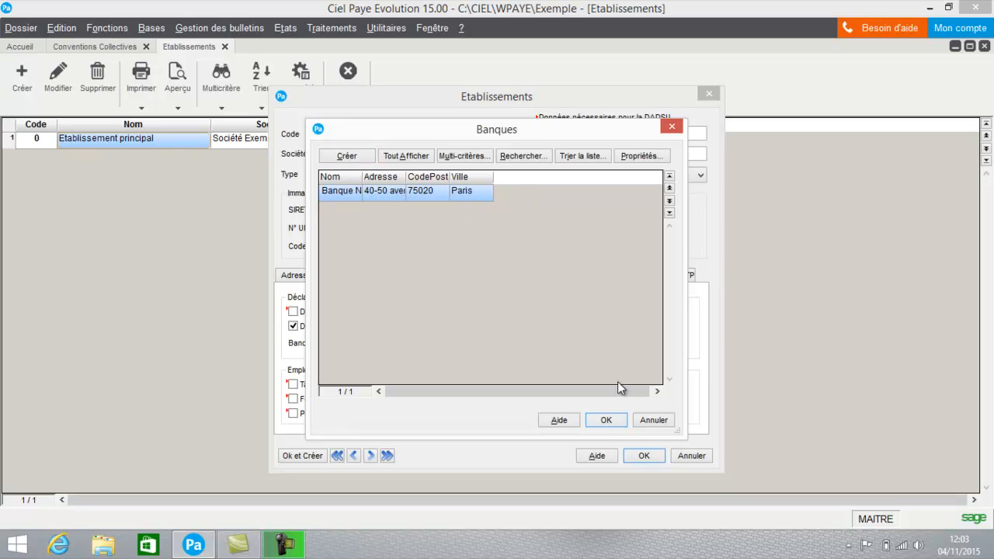
click(605, 421)
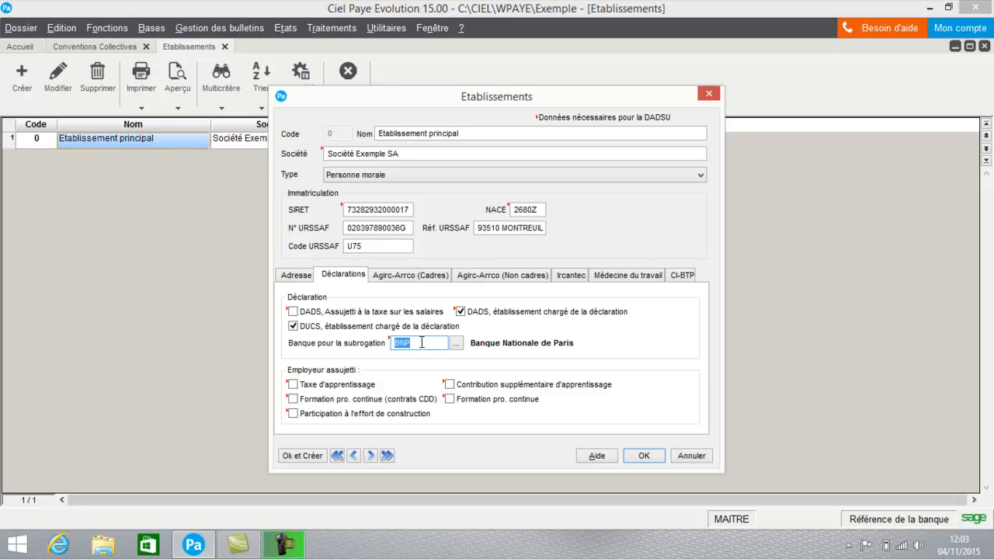
- Examine the executives' Agirc-Arrco affiliation A510 and its choice of recipient organisations, closing both without choosing another organisation
click(424, 276)
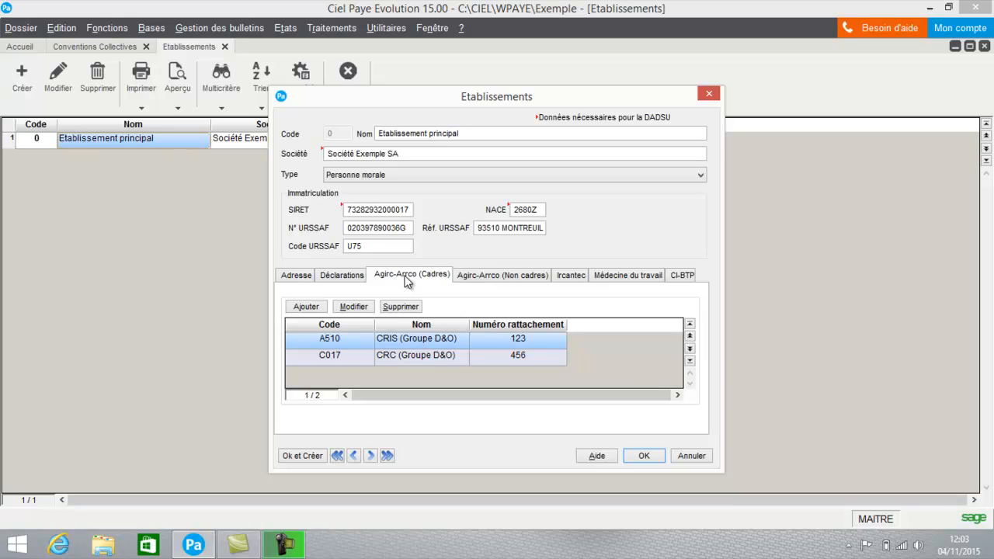
click(359, 310)
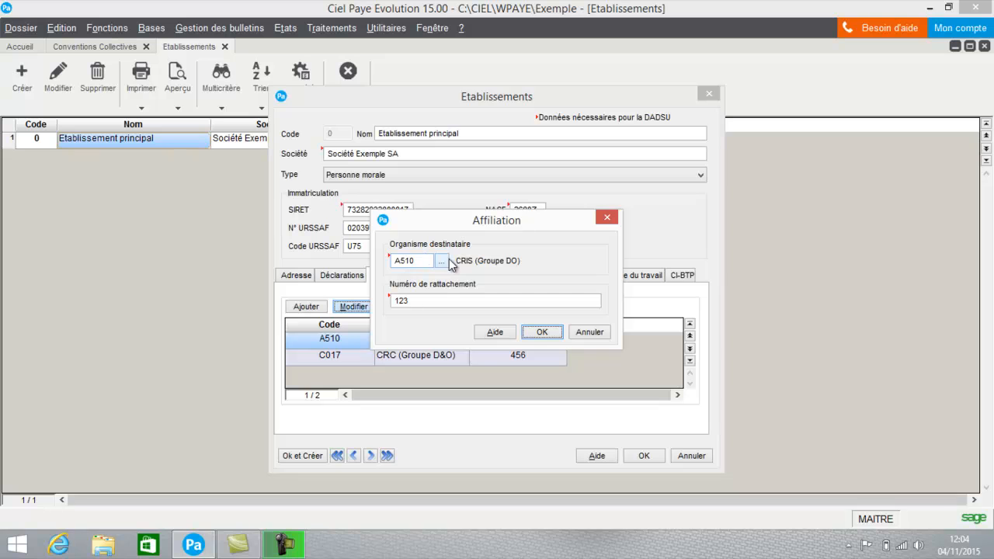
click(442, 262)
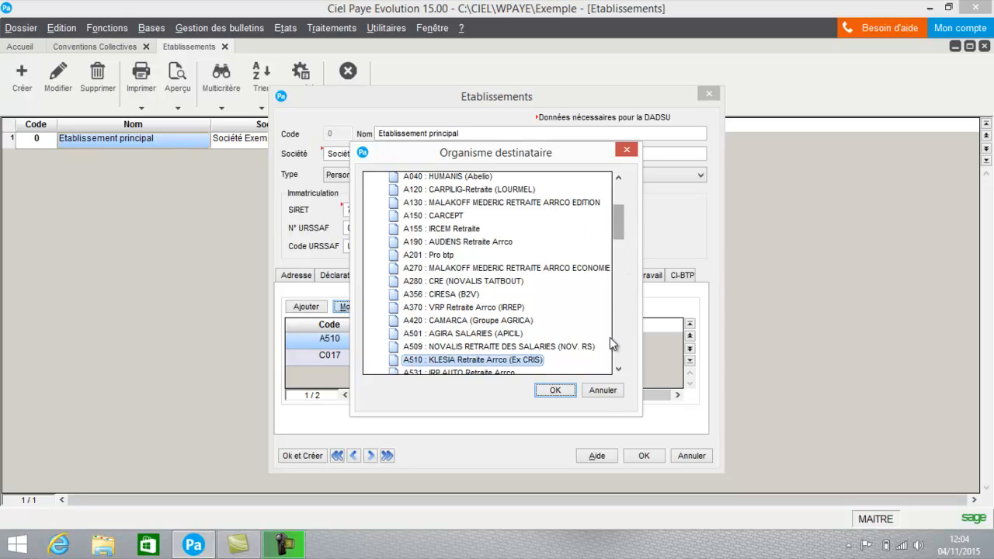
click(602, 389)
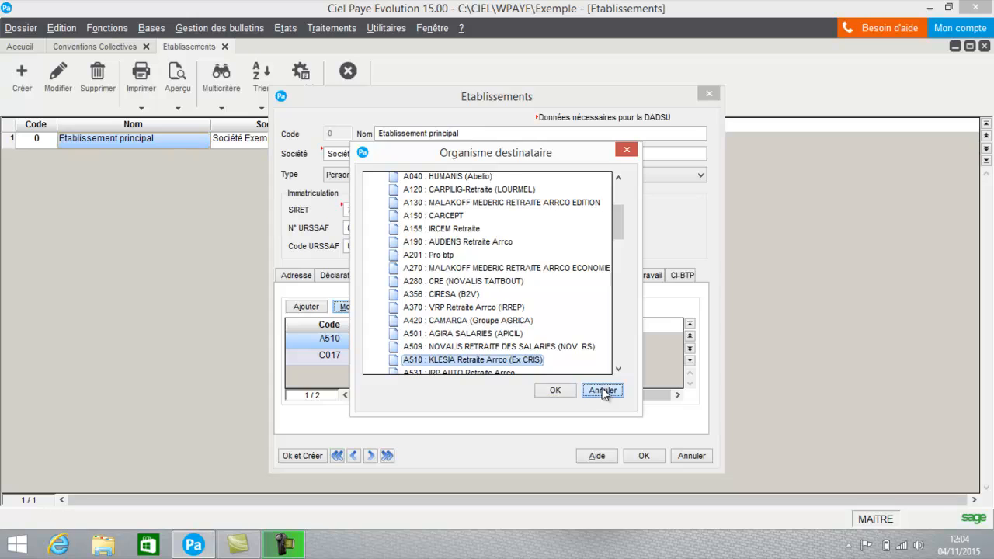
click(594, 334)
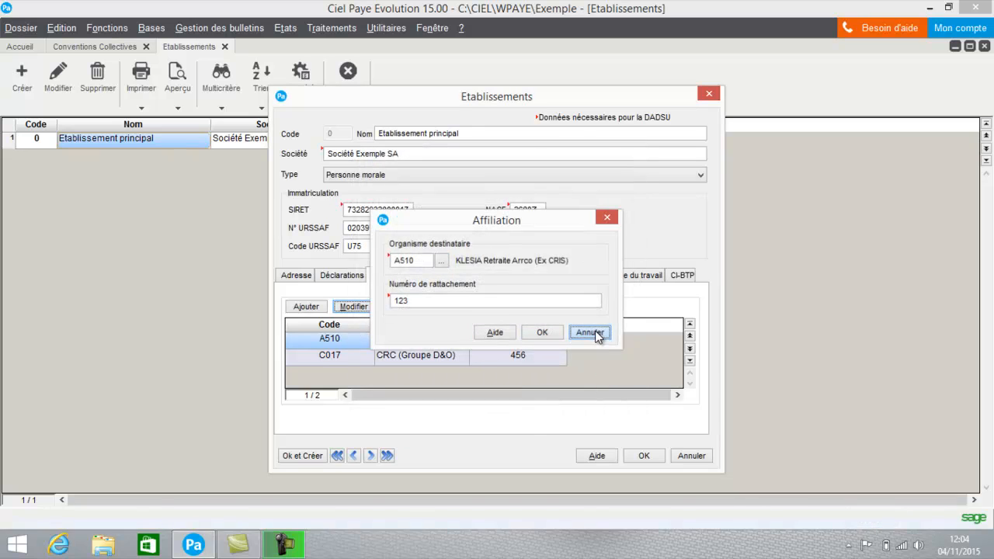
- Examine the executives' Agirc-Arrco affiliation C017 and close it without editing
click(342, 357)
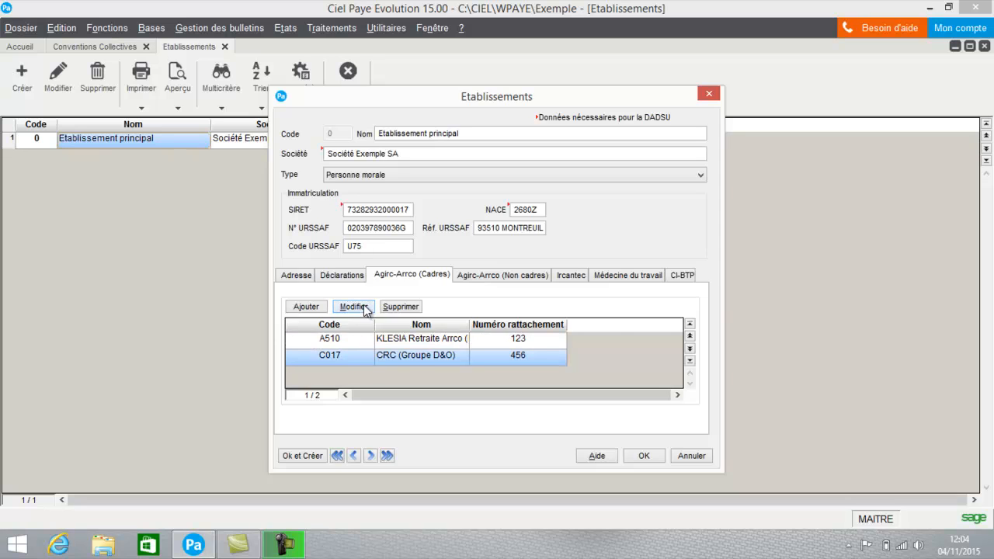
click(352, 307)
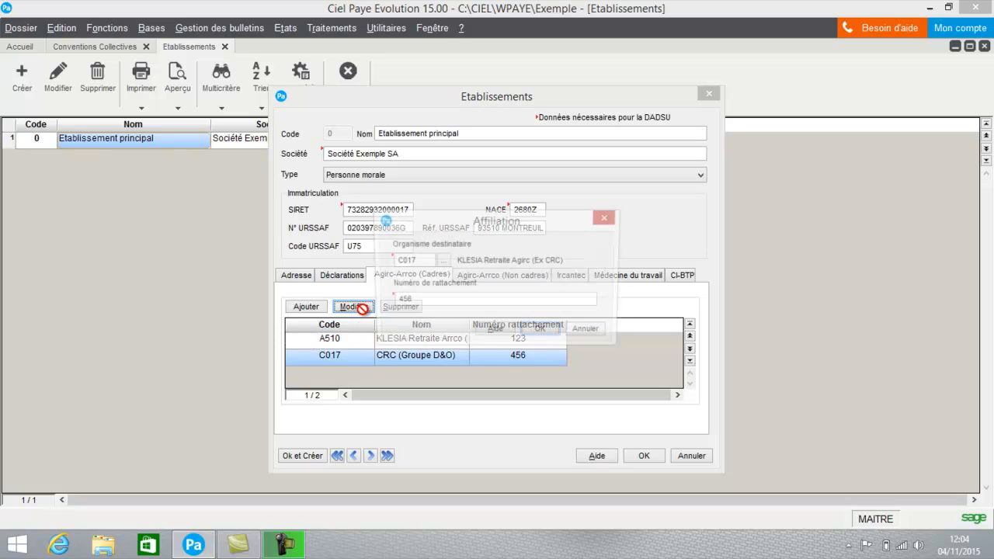
click(590, 334)
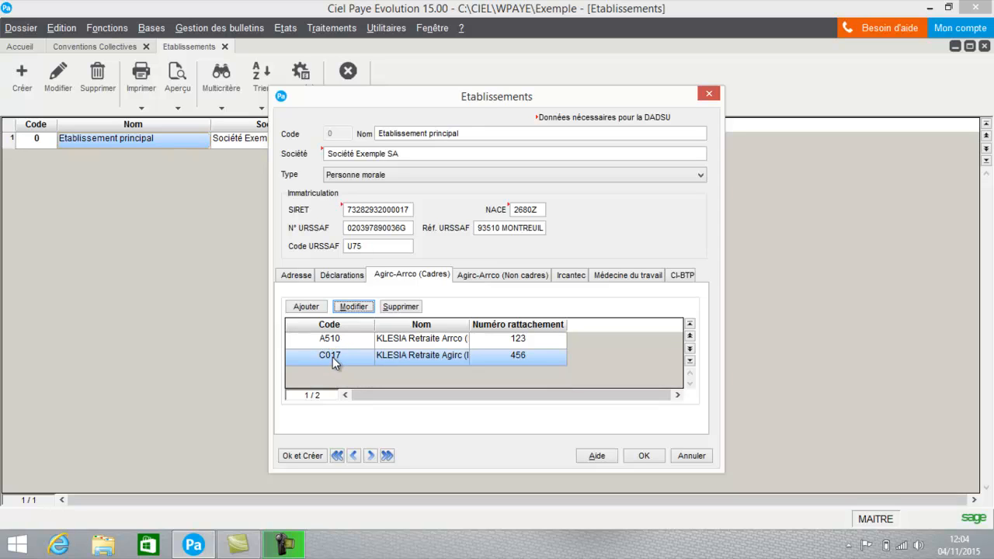
- Start a new executive affiliation to browse the available AGIRC ARRCO recipient organisations, and cancel the entry
click(311, 309)
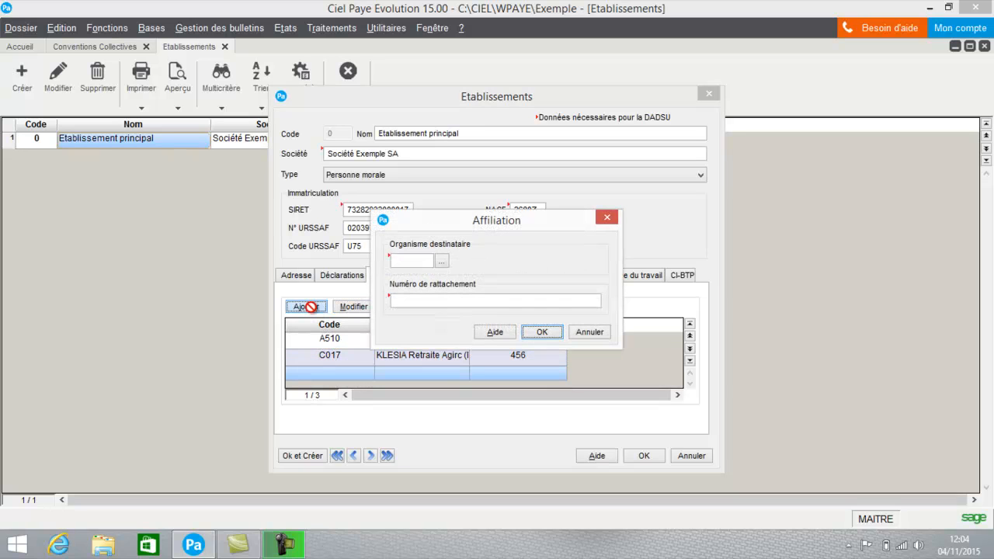
click(442, 261)
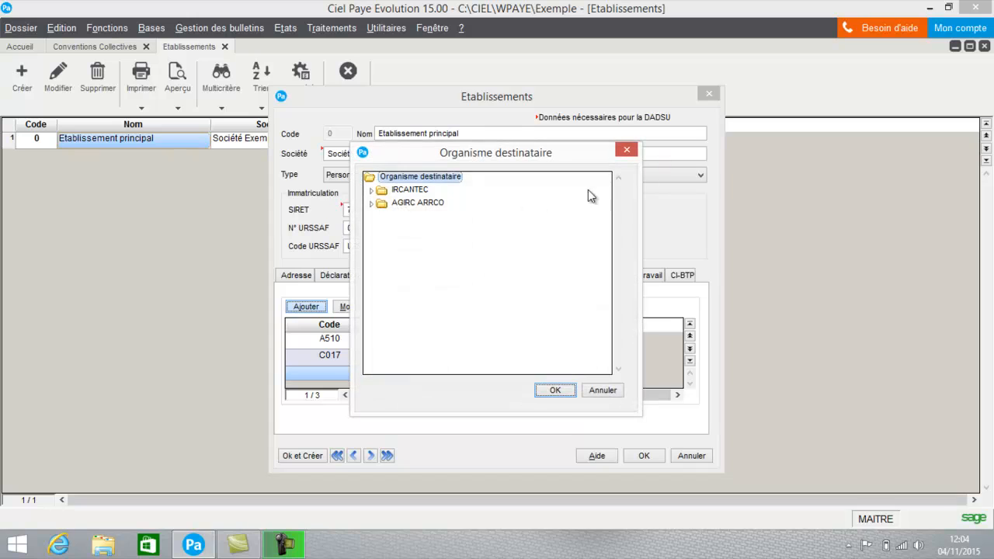
click(373, 203)
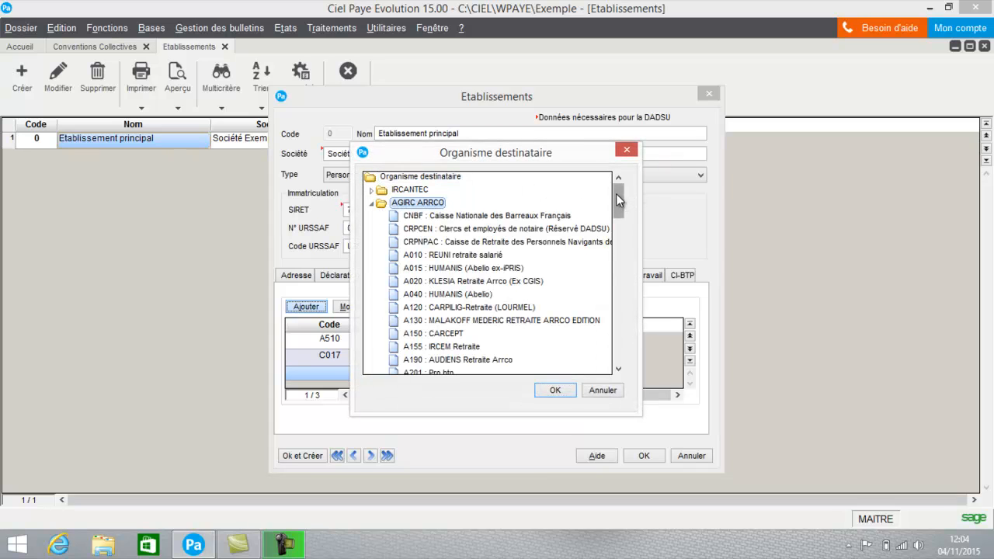
drag(616, 193, 626, 324)
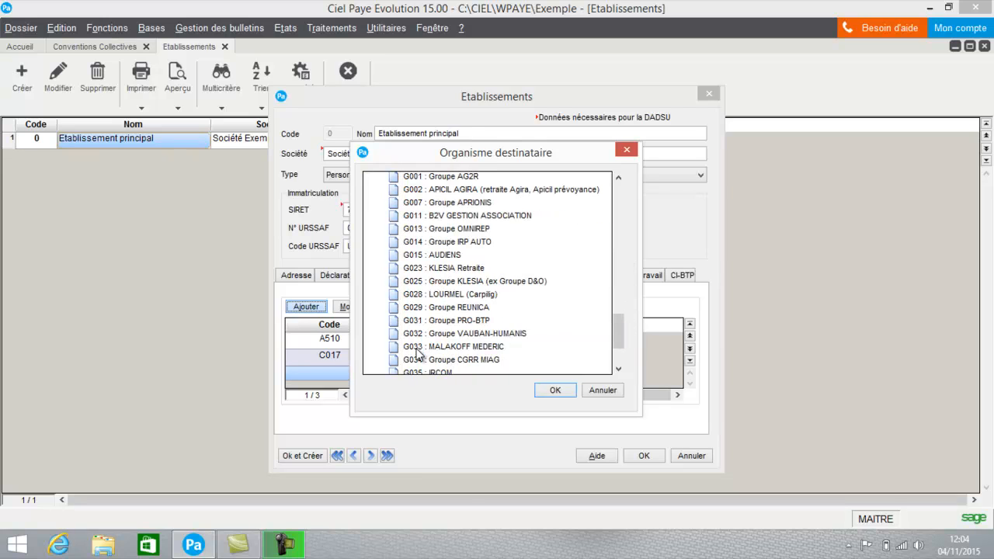
click(613, 390)
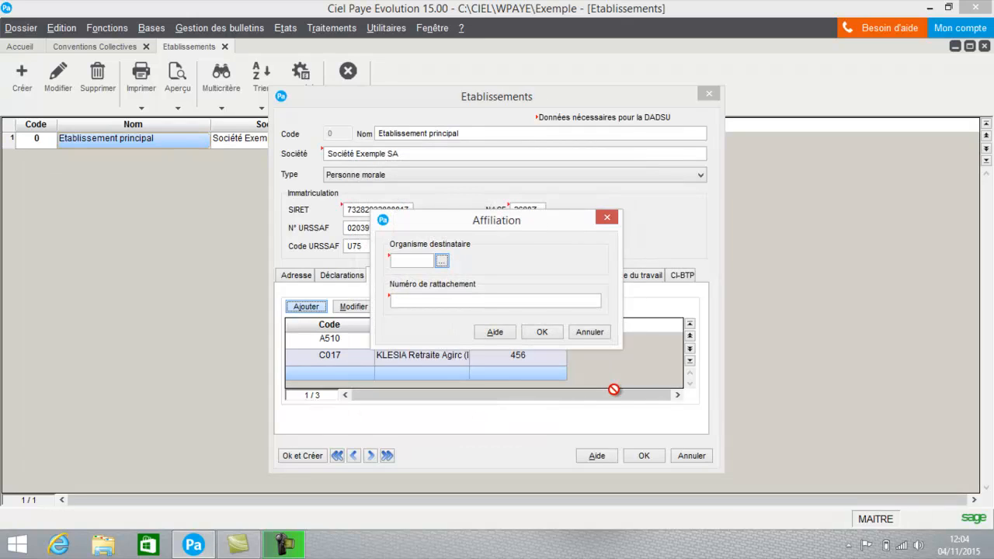
click(592, 332)
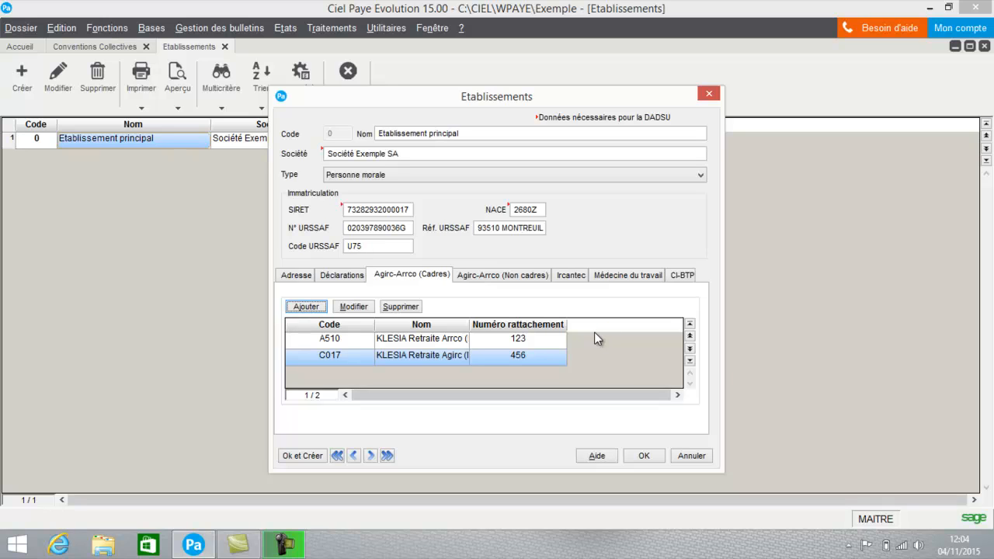
- Review the establishment's non-executive Agirc-Arrco affiliations and its occupational medicine details
click(498, 276)
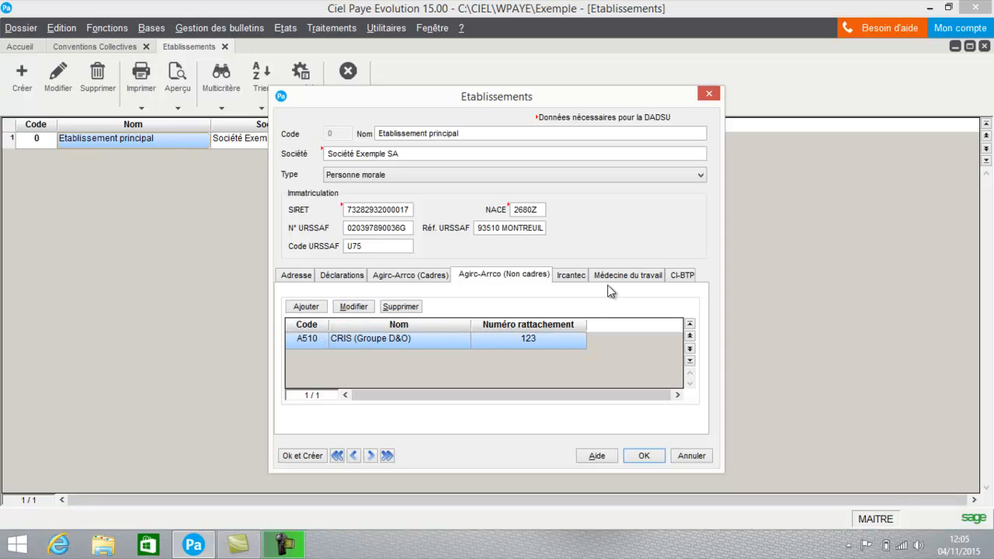
click(624, 275)
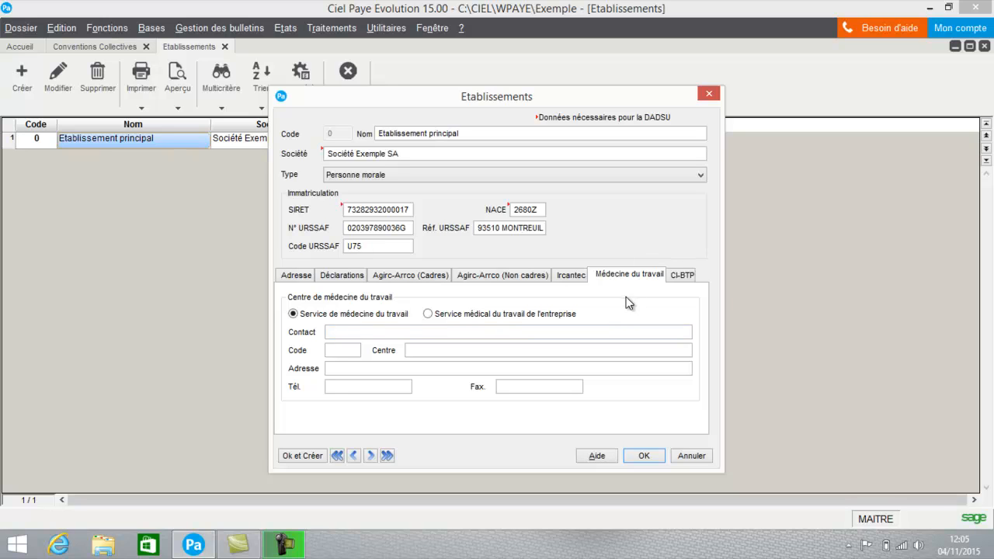
- Examine the establishment's CI-BTP paid leave fund choices and membership number field, and close the establishment and collective agreement lists
click(687, 278)
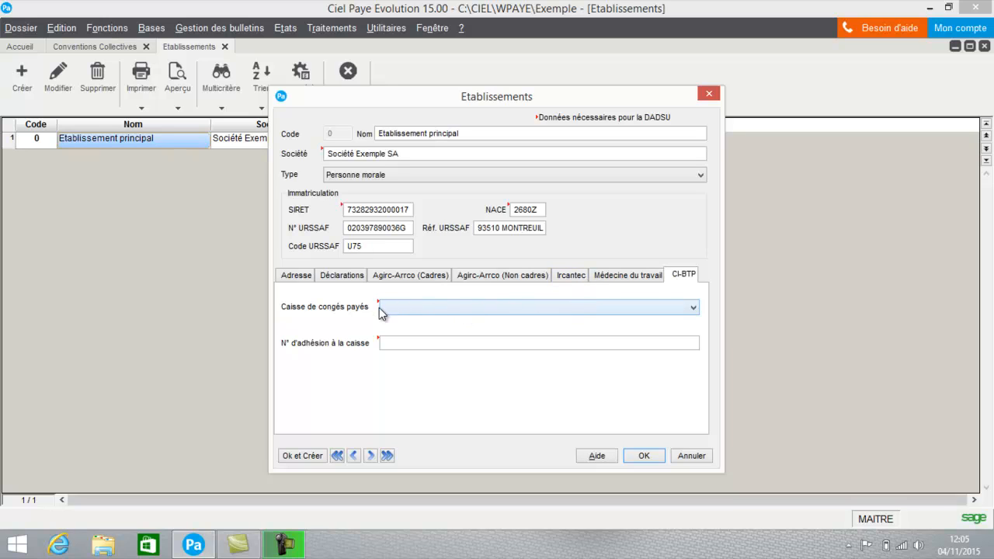
click(410, 307)
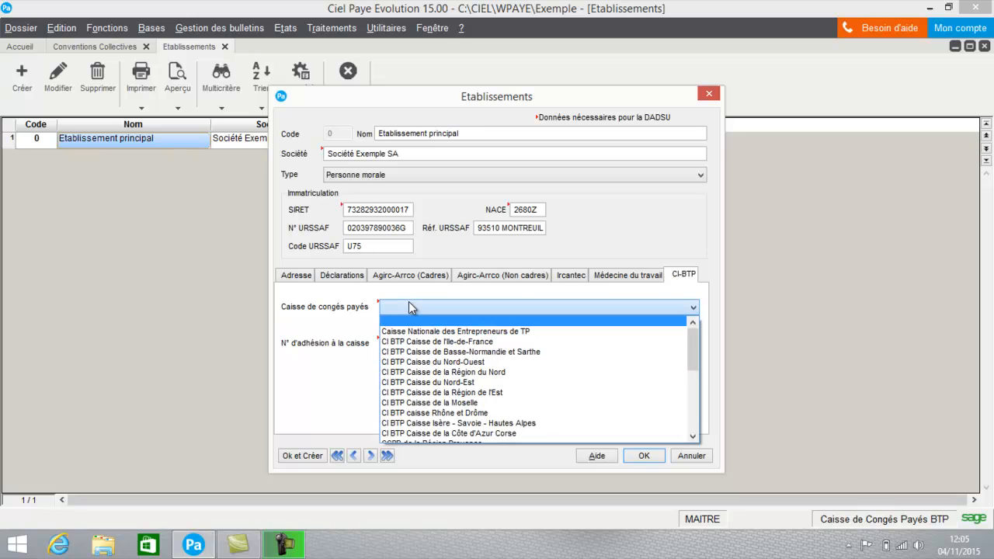
click(351, 326)
click(404, 344)
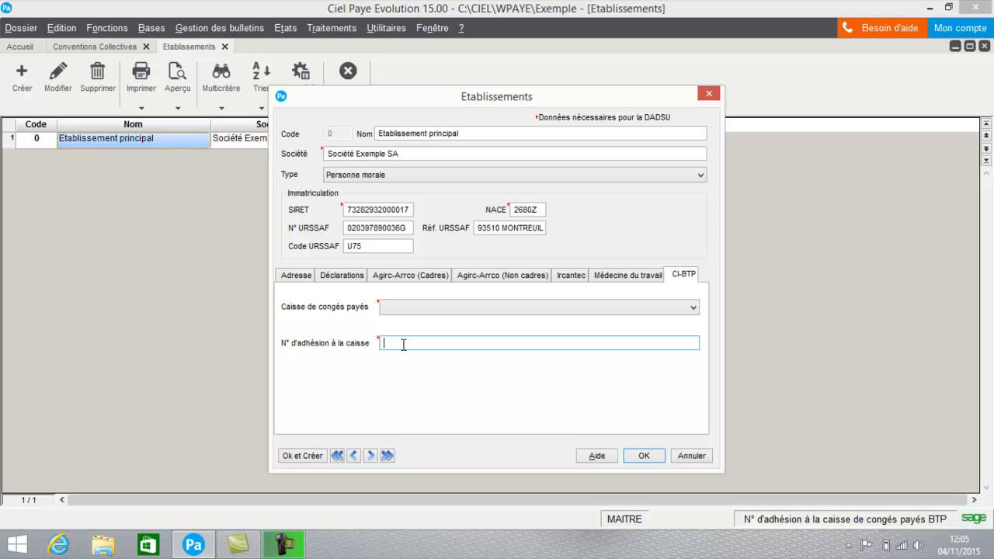
click(645, 455)
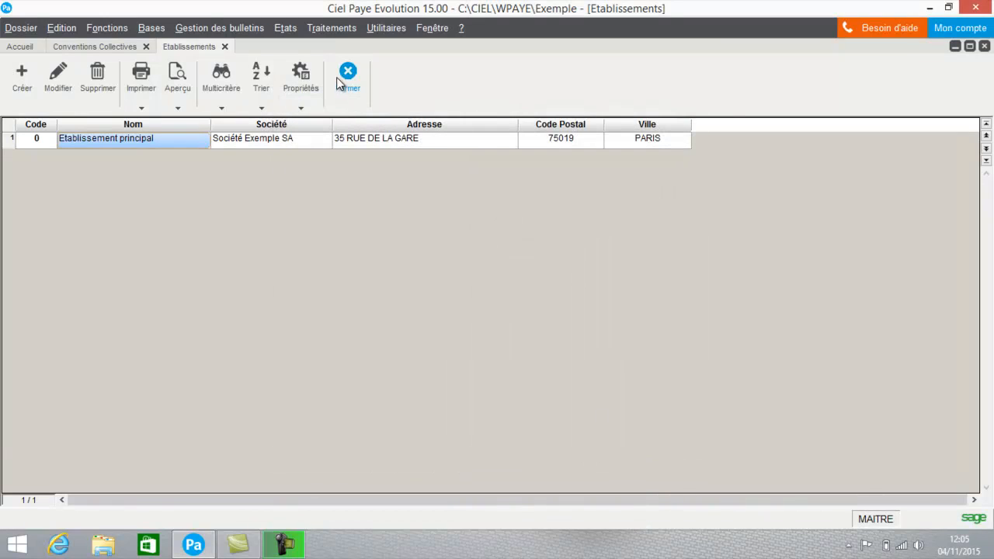
click(340, 76)
click(339, 77)
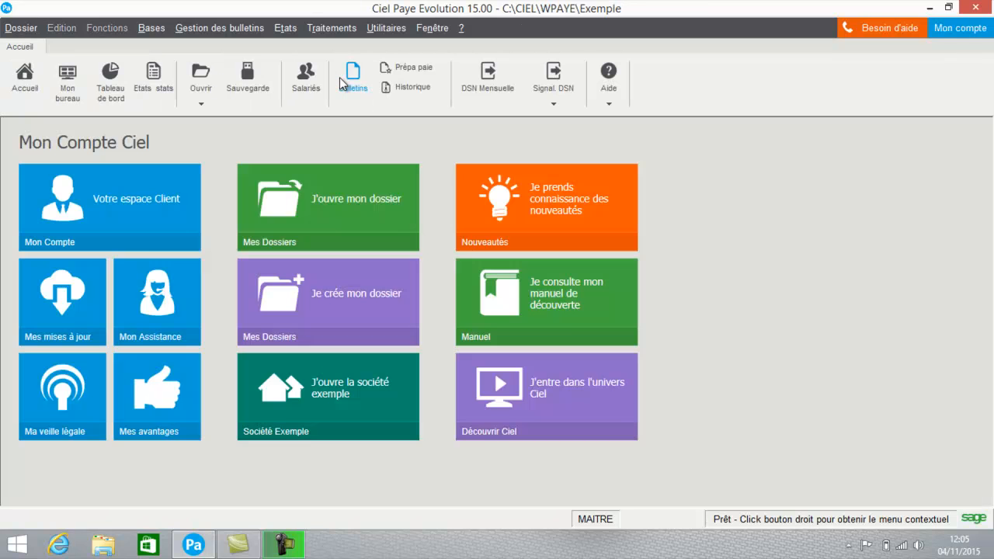
- Examine the Banque Nationale de Paris record's accounting, address and domiciliation details, and close the bank list
click(162, 30)
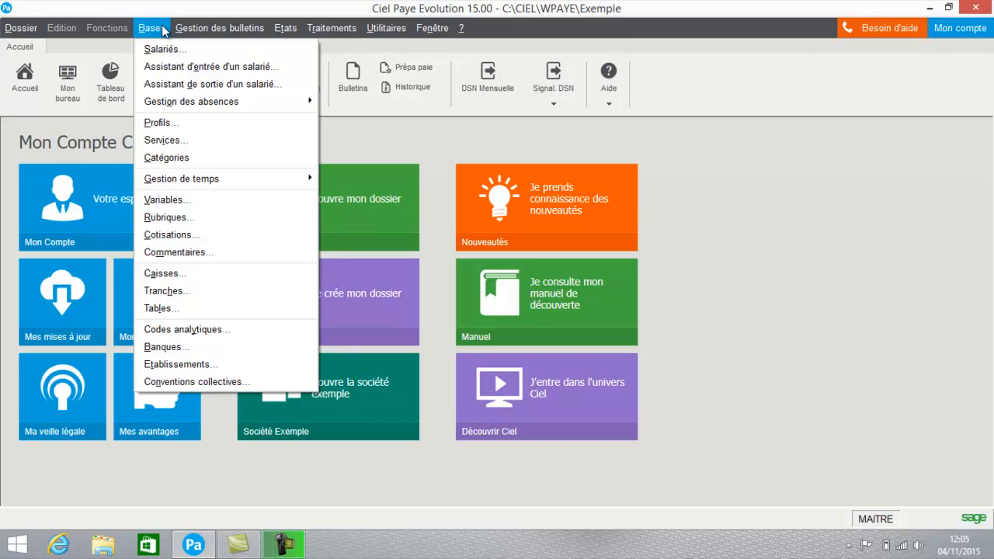
click(209, 347)
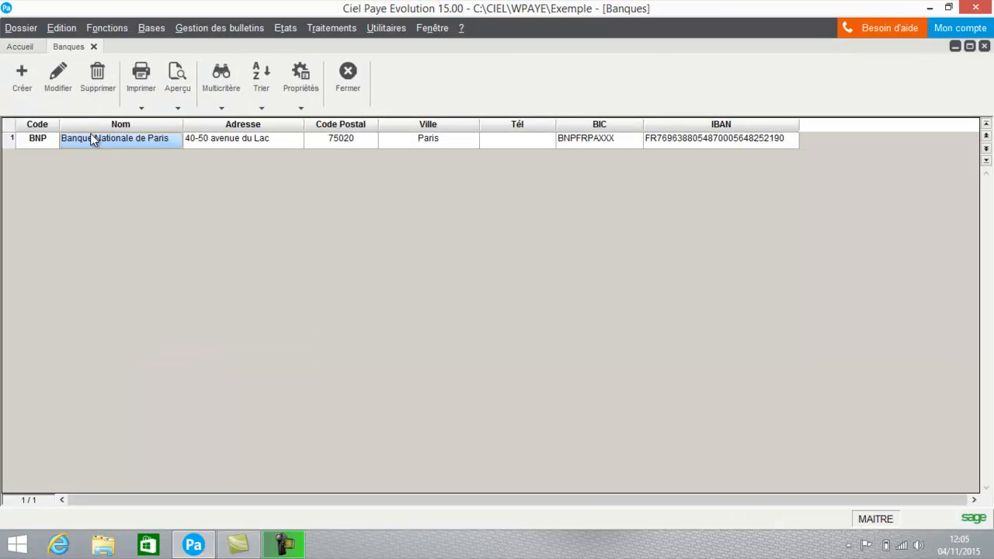
click(46, 78)
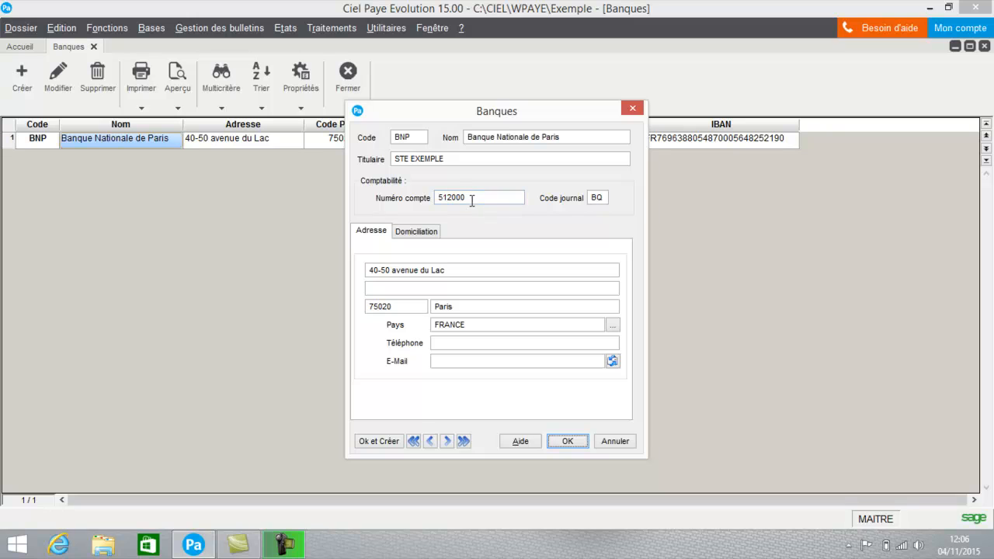
click(425, 231)
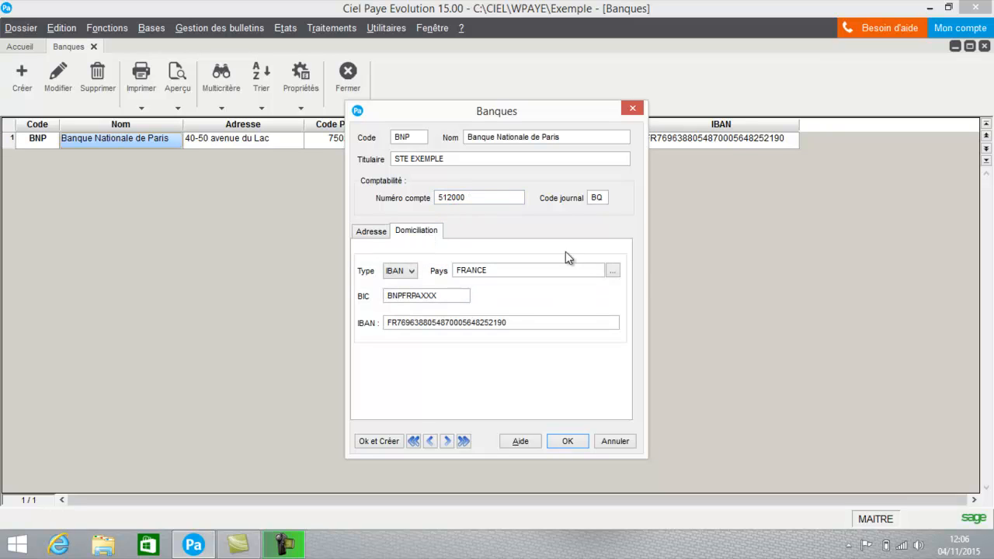
click(572, 441)
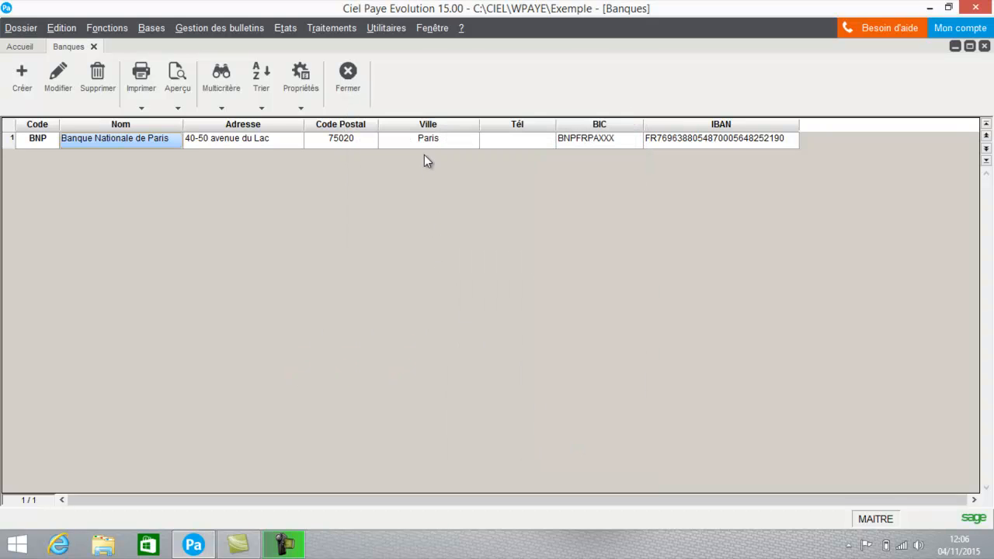
click(342, 73)
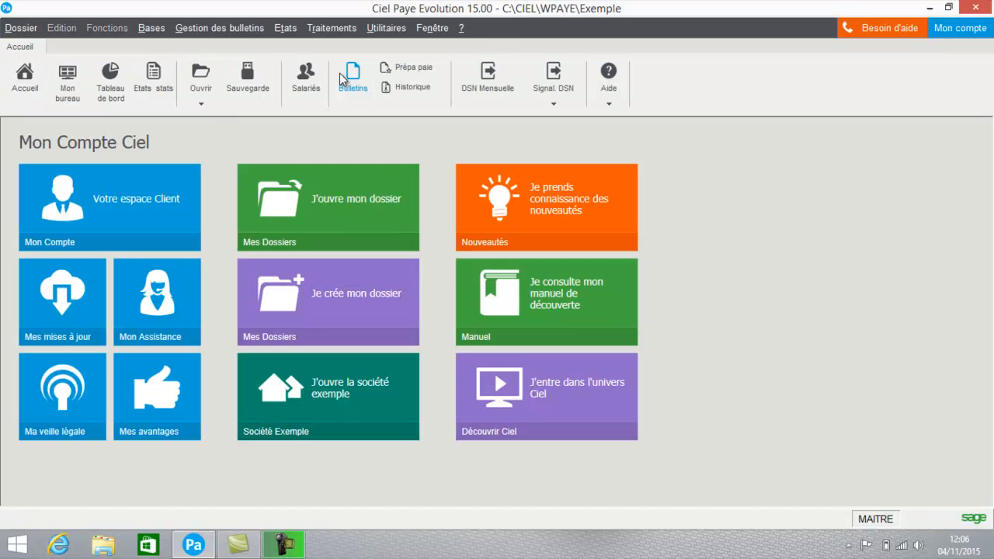
- Browse the available payroll base data lists
click(147, 28)
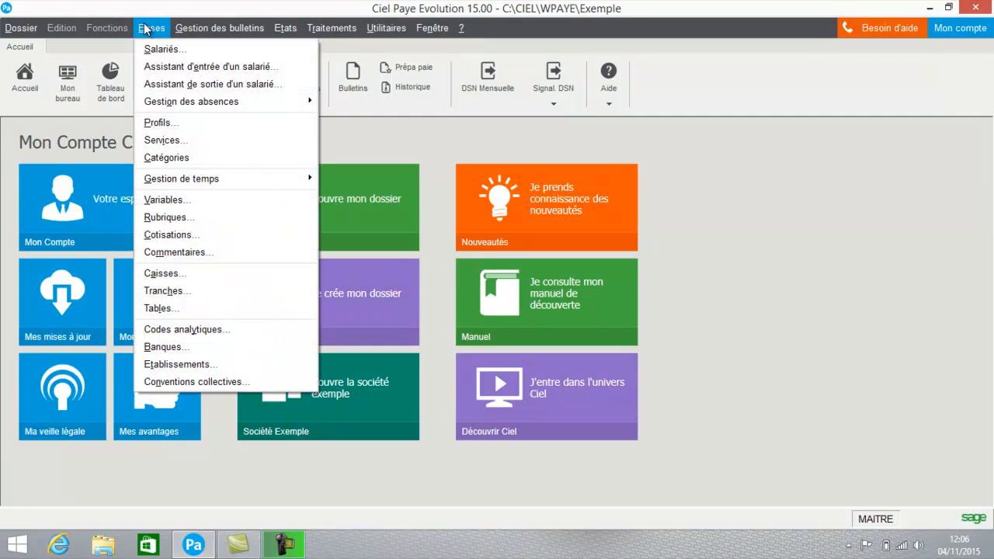